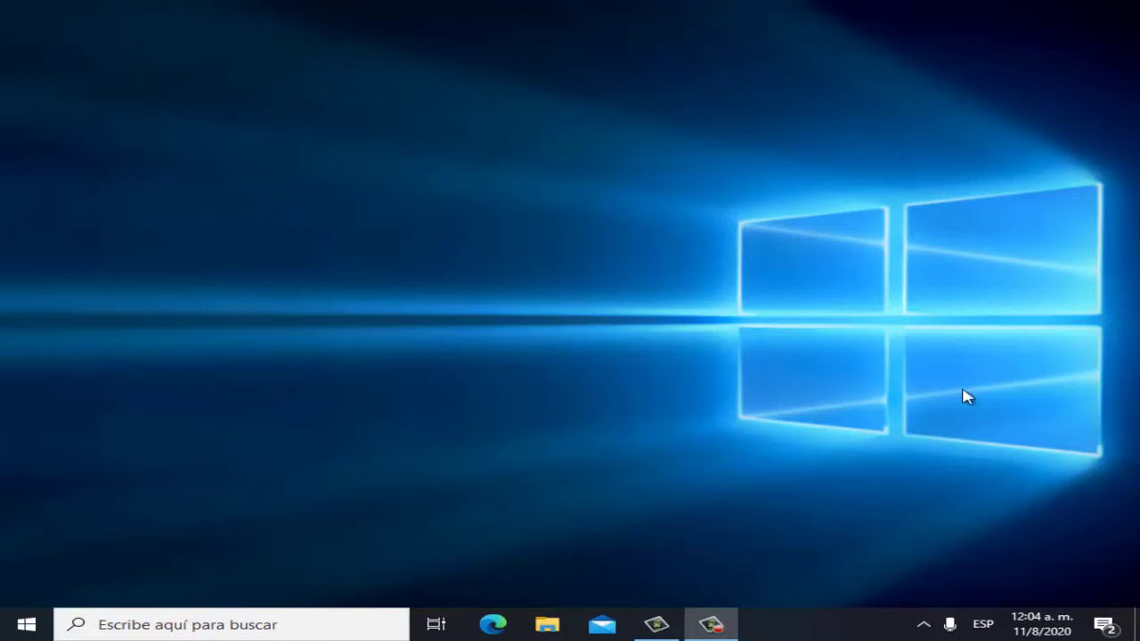
Step: Review the available screen resolutions in the Windows display settings and close the settings without choosing another one
{"action": "right_click", "coordinate": [498, 179]}
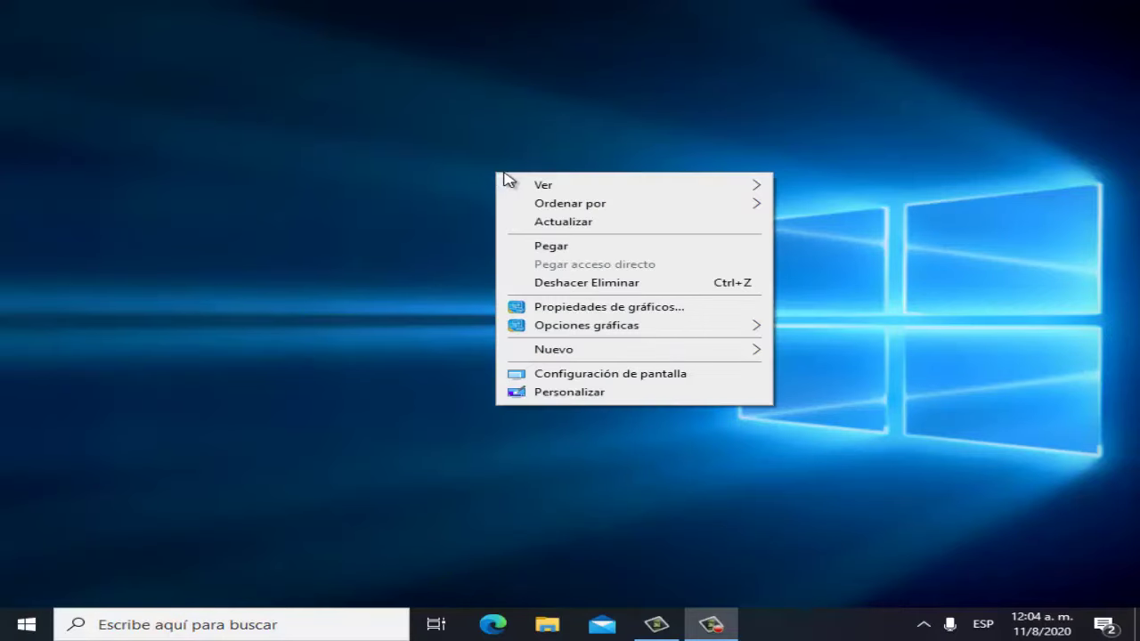
{"action": "left_click", "coordinate": [637, 279]}
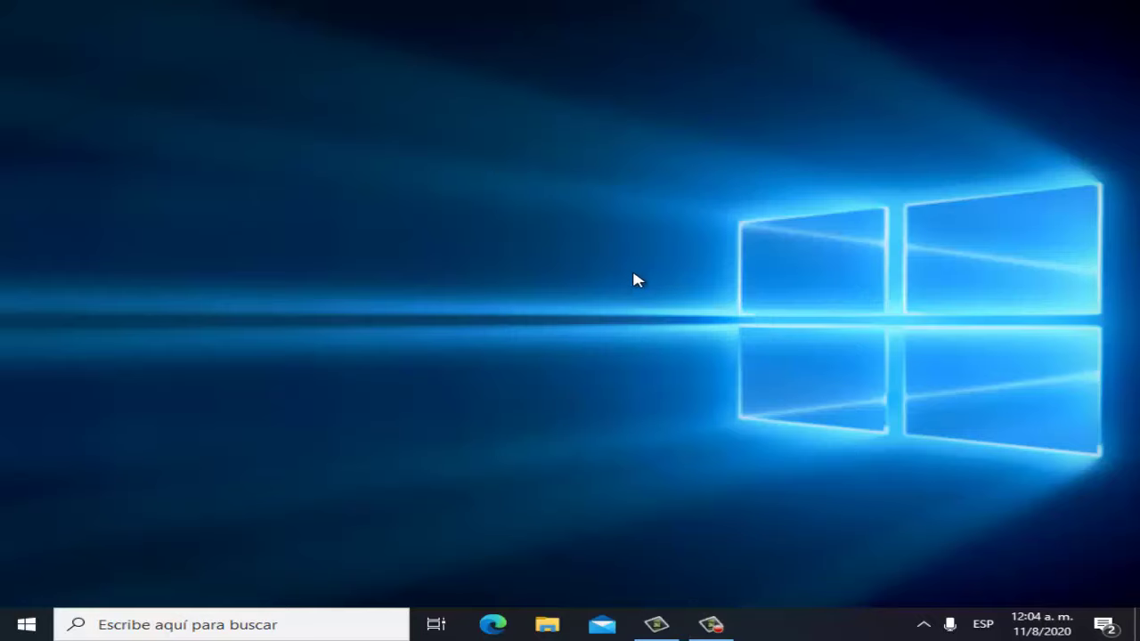
{"action": "right_click", "coordinate": [557, 223]}
{"action": "left_click", "coordinate": [691, 424]}
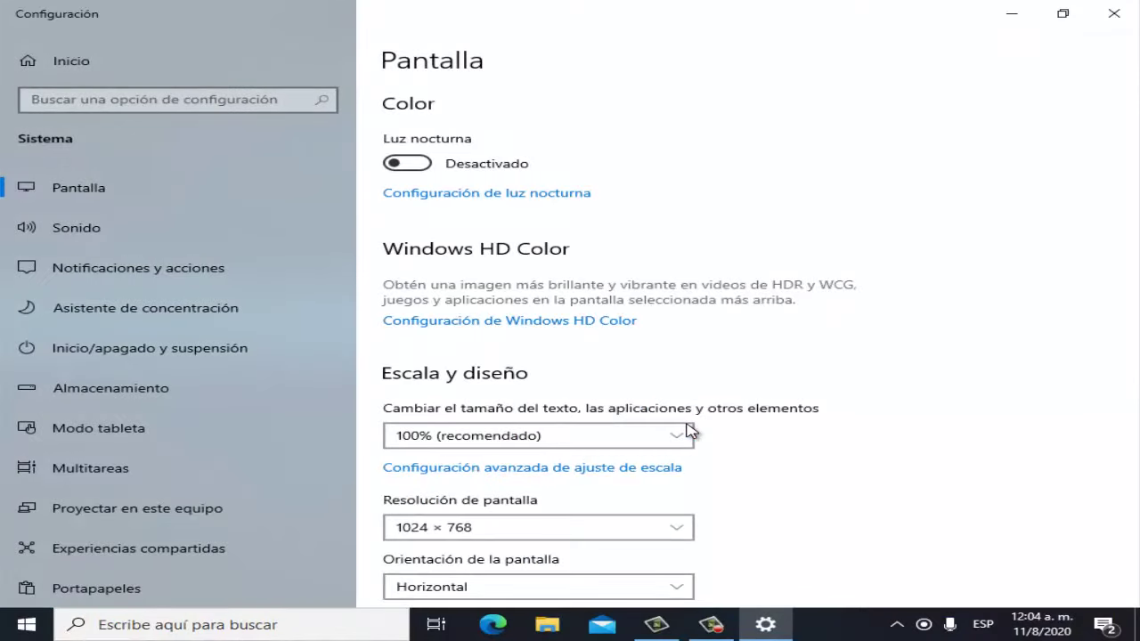
{"action": "scroll", "coordinate": [712, 416], "scroll_direction": "down", "scroll_amount": 2}
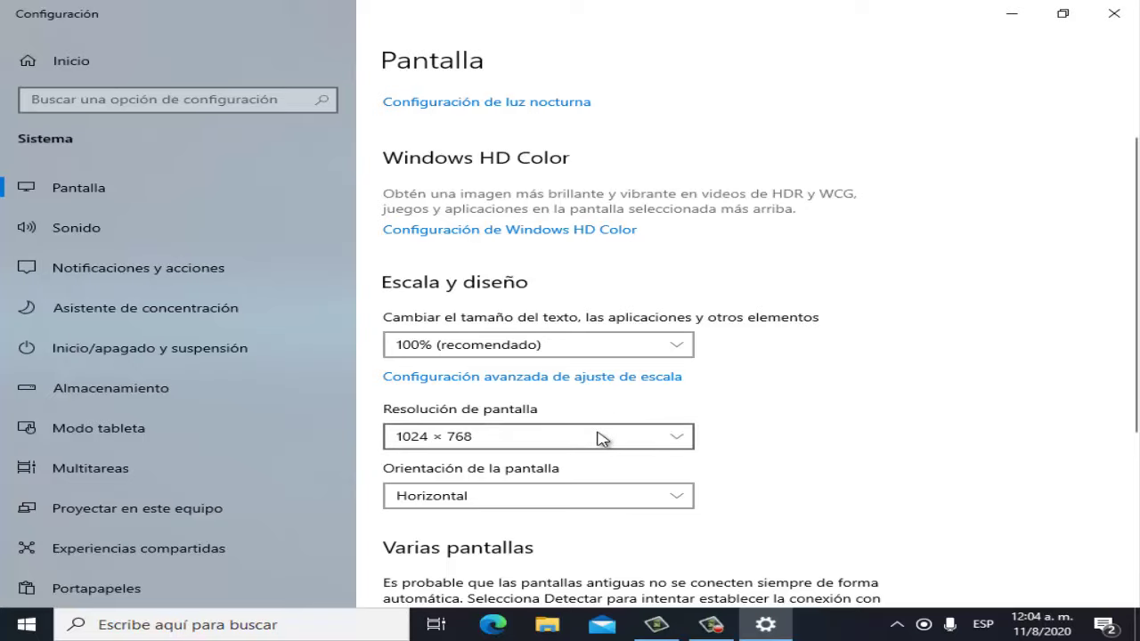
{"action": "left_click", "coordinate": [599, 437]}
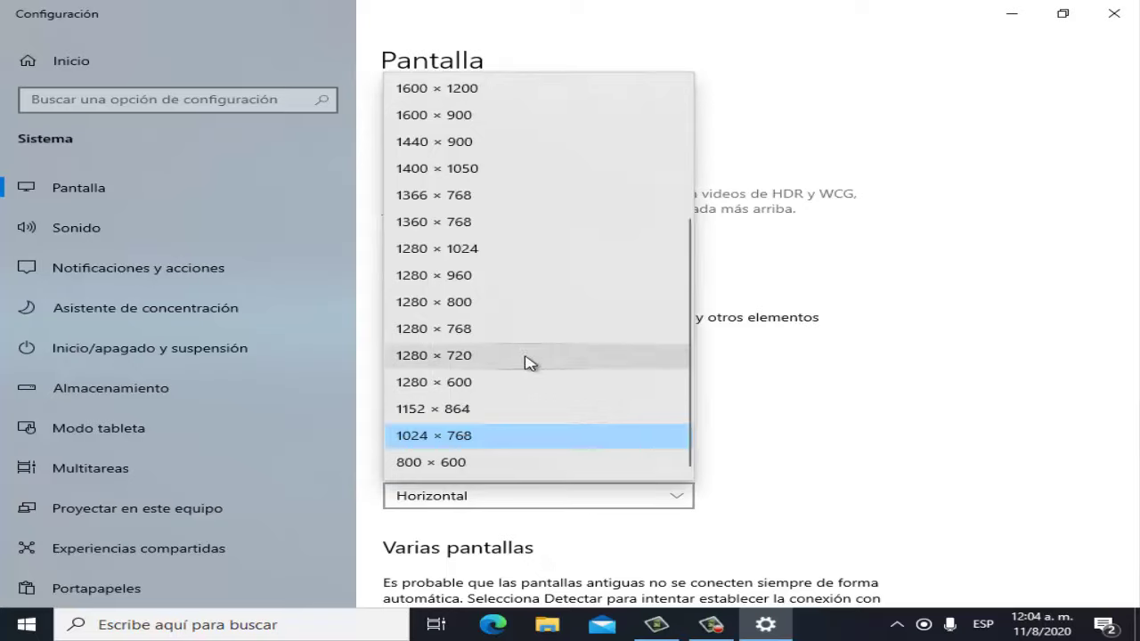
{"action": "scroll", "coordinate": [534, 196], "scroll_direction": "up", "scroll_amount": 3}
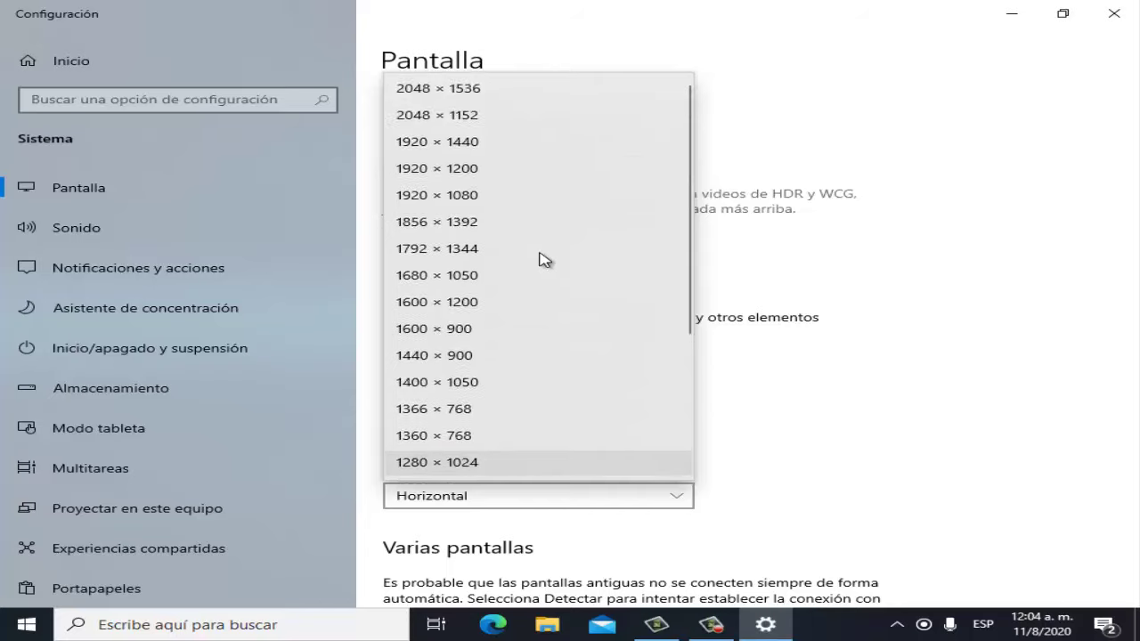
{"action": "scroll", "coordinate": [542, 262], "scroll_direction": "down", "scroll_amount": 3}
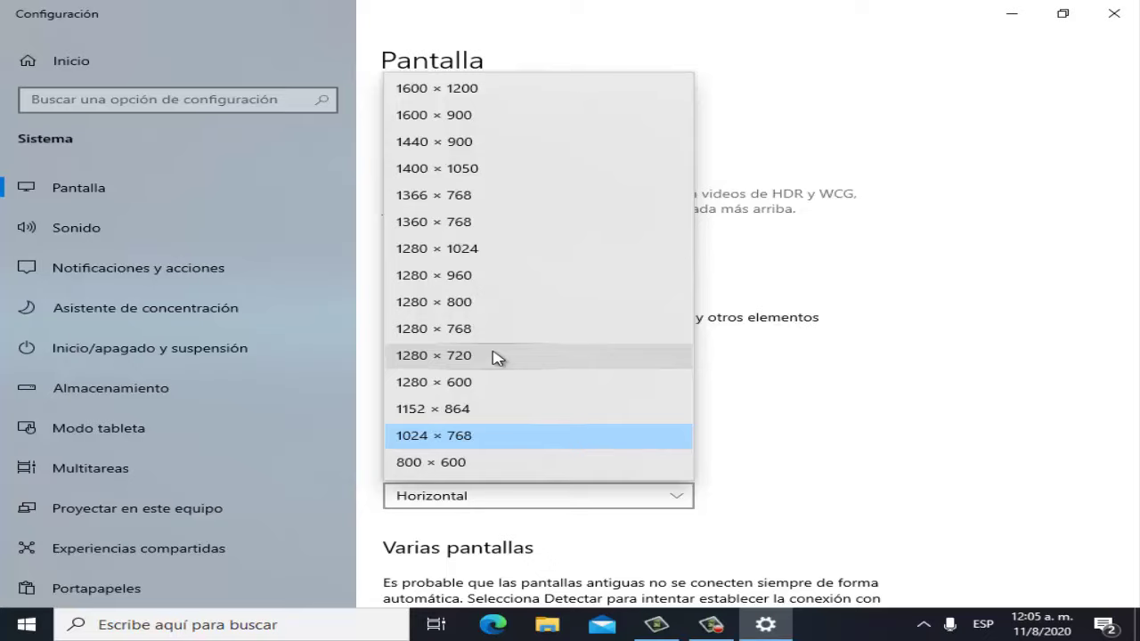
{"action": "left_click", "coordinate": [1113, 13]}
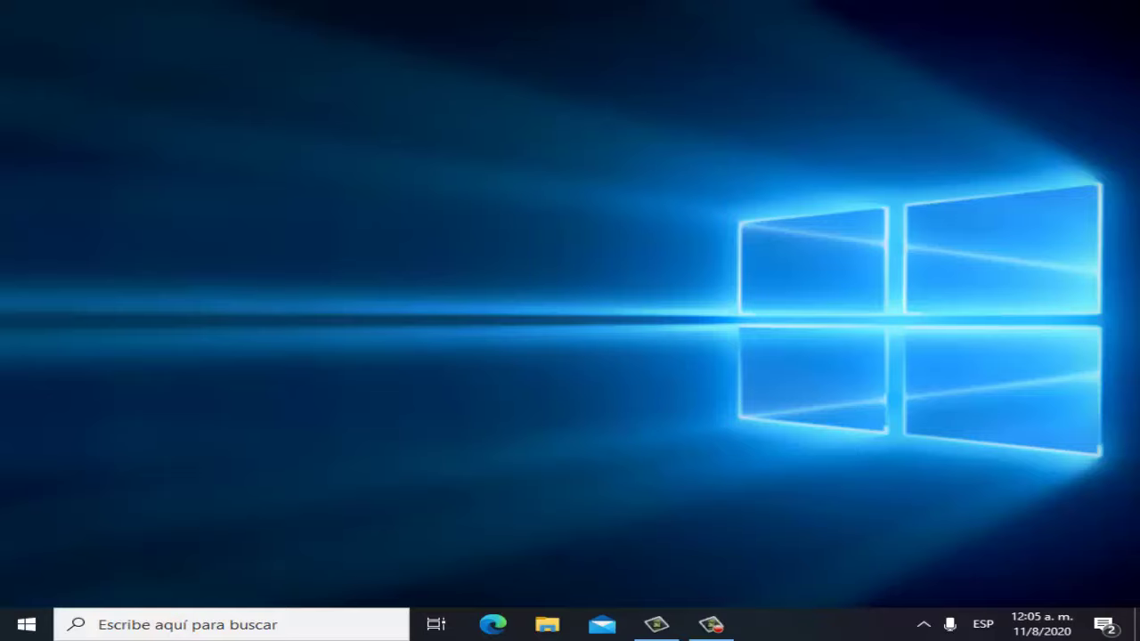
Step: View the projection modes for a second display and dismiss them without choosing one
{"action": "key", "text": "super+p"}
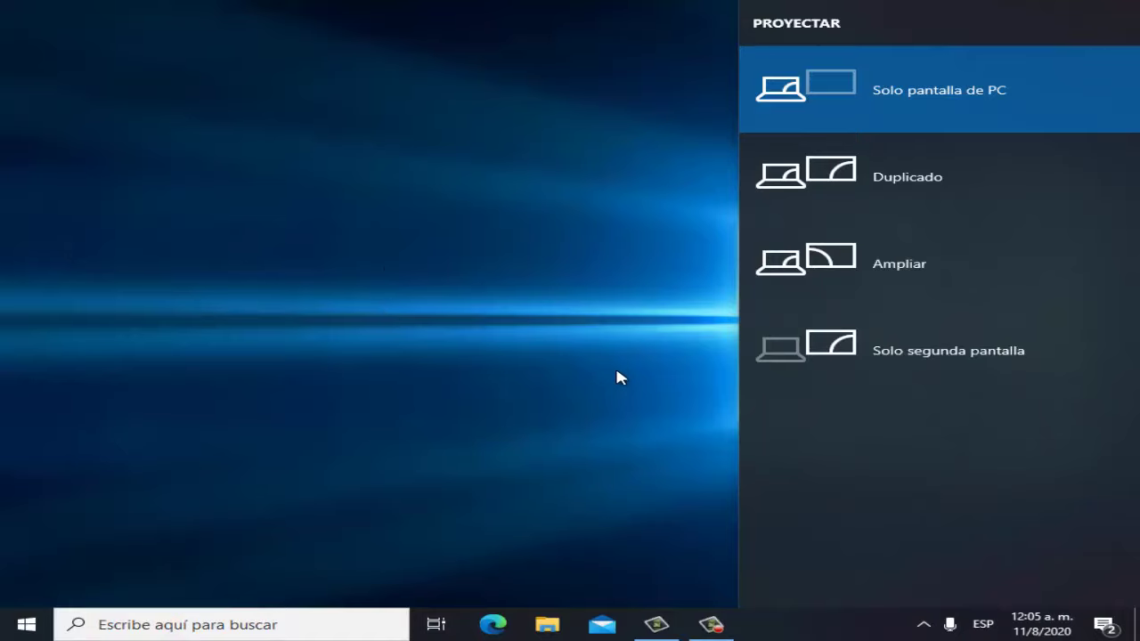
{"action": "left_click", "coordinate": [577, 267]}
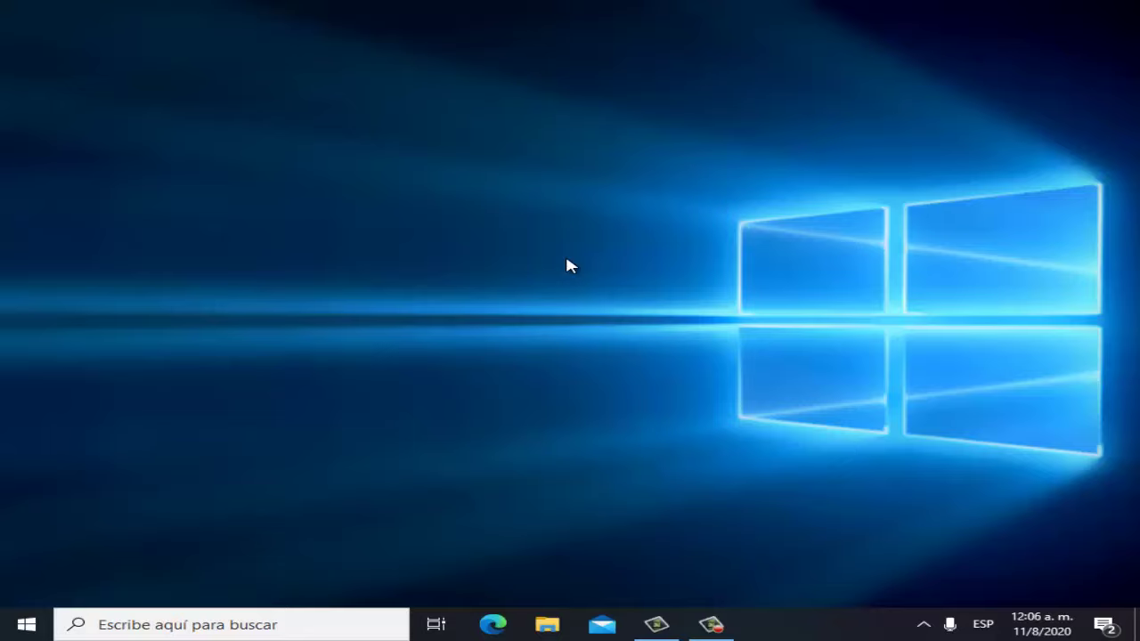
{"action": "right_click", "coordinate": [567, 260]}
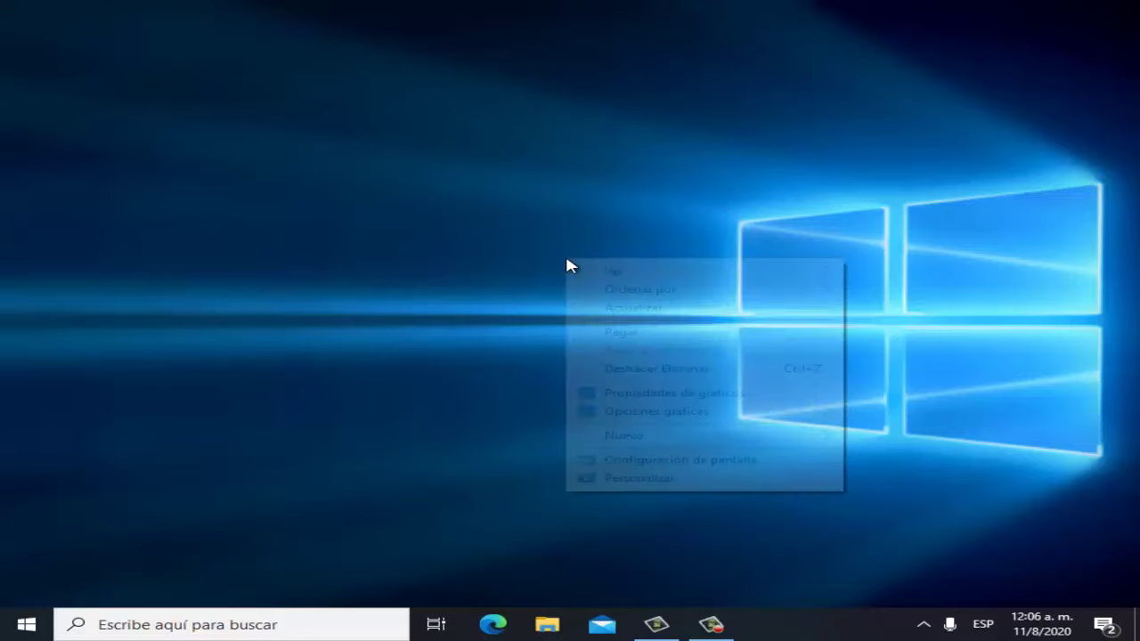
{"action": "left_click", "coordinate": [552, 247]}
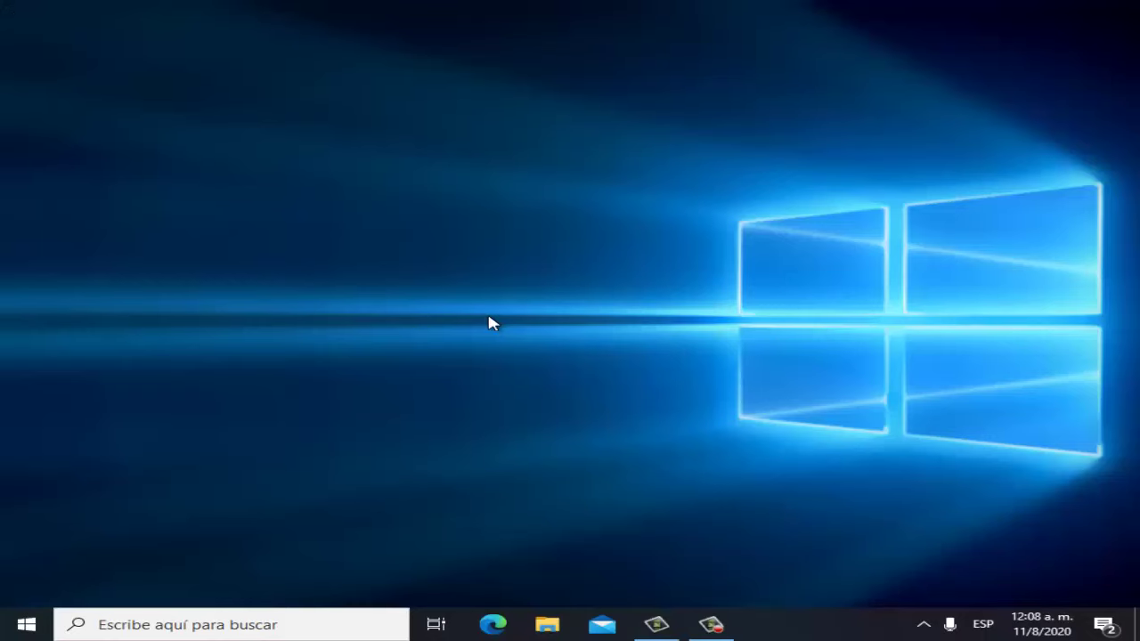
Step: Search Windows for "dxdiag" and run the DirectX Diagnostic Tool
{"action": "left_click", "coordinate": [255, 624]}
{"action": "type", "text": "dxd"}
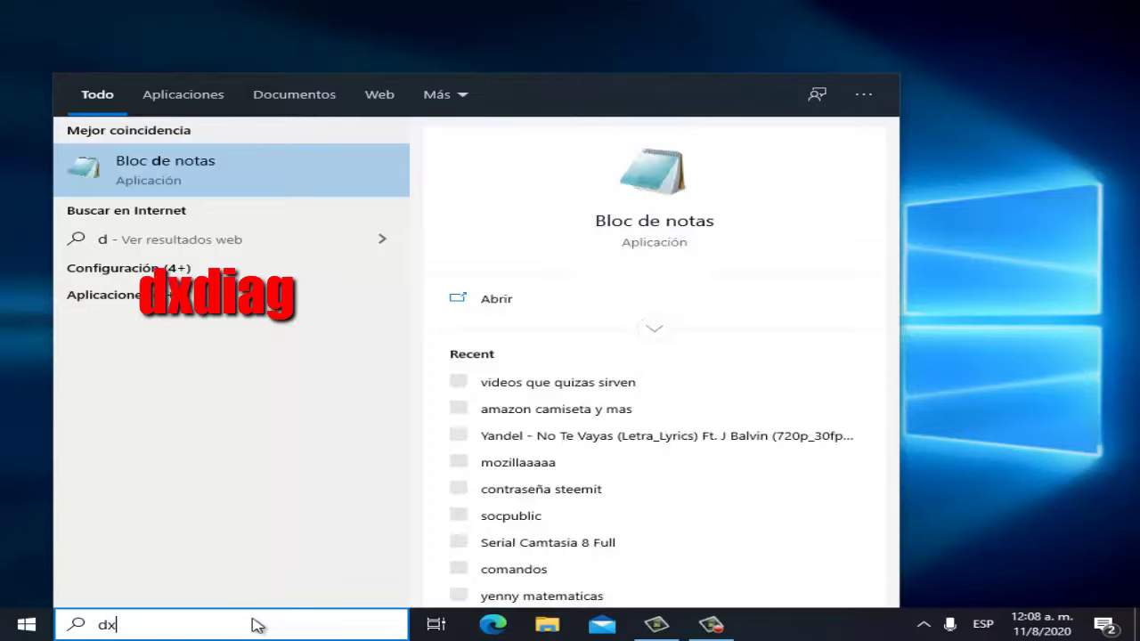
{"action": "type", "text": "iag"}
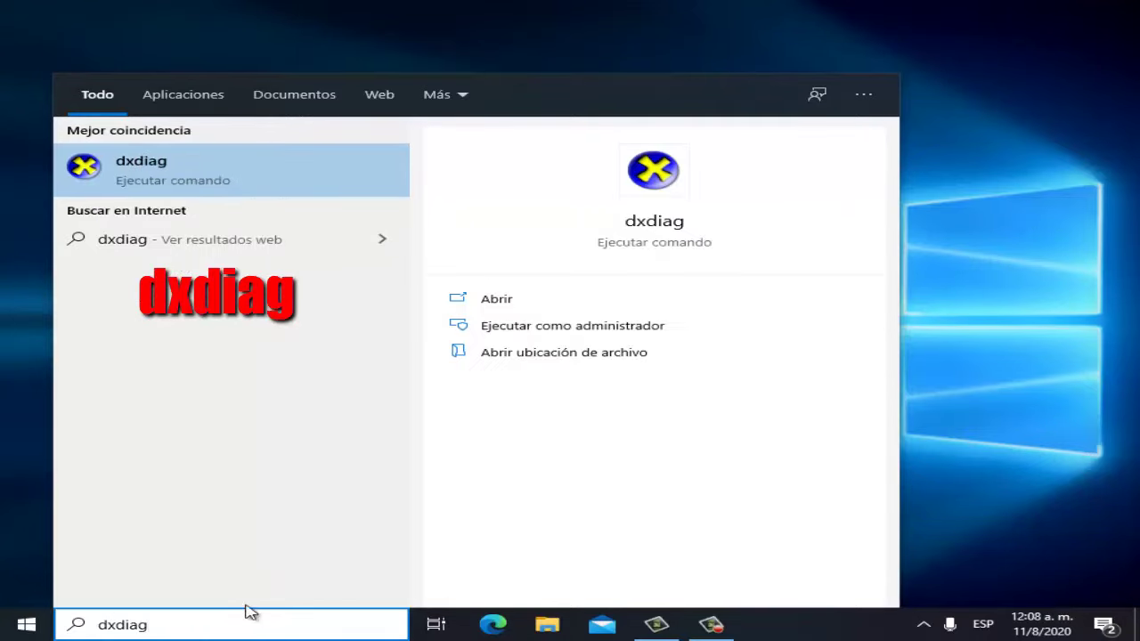
{"action": "left_click", "coordinate": [167, 183]}
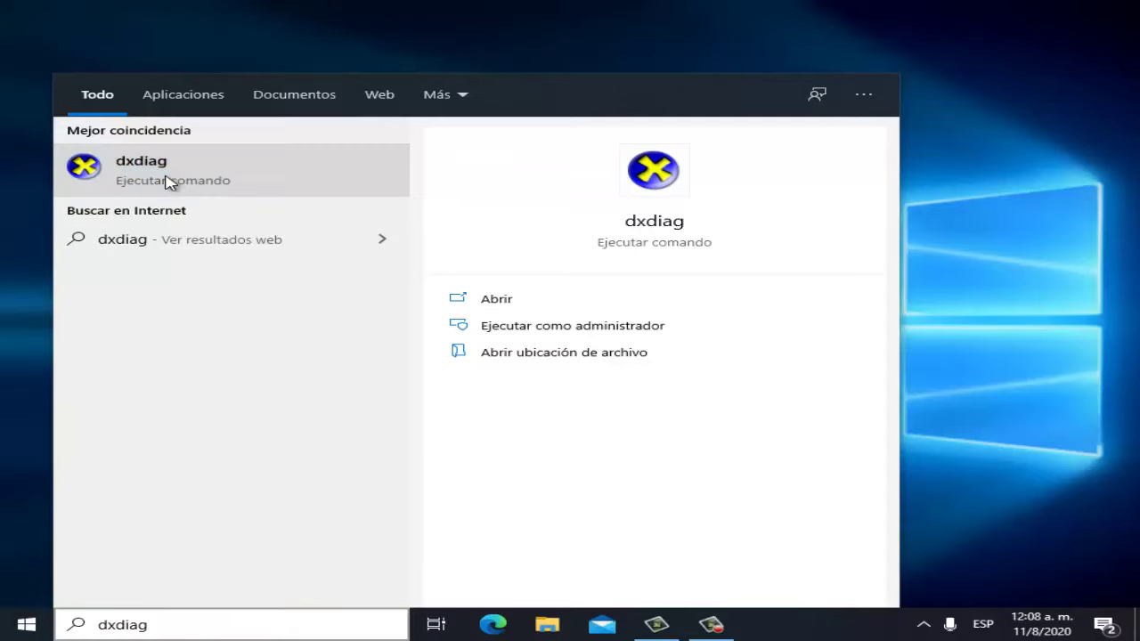
{"action": "right_click", "coordinate": [167, 182]}
{"action": "left_click", "coordinate": [218, 191]}
{"action": "right_click", "coordinate": [229, 196]}
{"action": "left_click", "coordinate": [230, 194]}
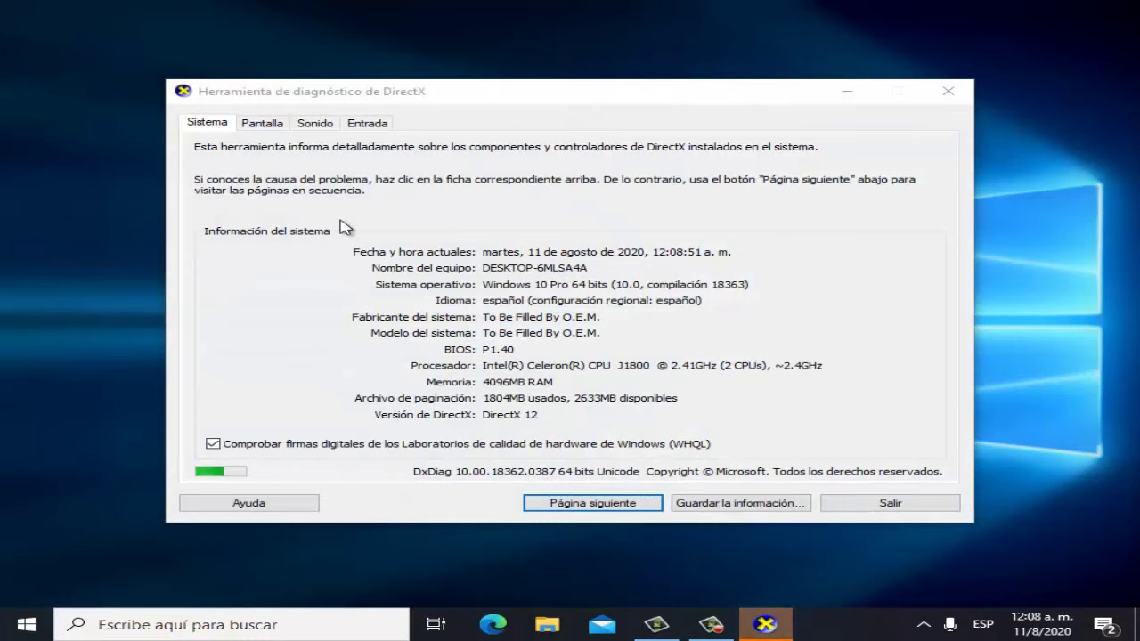
Step: Examine the display device details and the problem notes in the DirectX Diagnostic Tool, and close it
{"action": "left_click", "coordinate": [268, 130]}
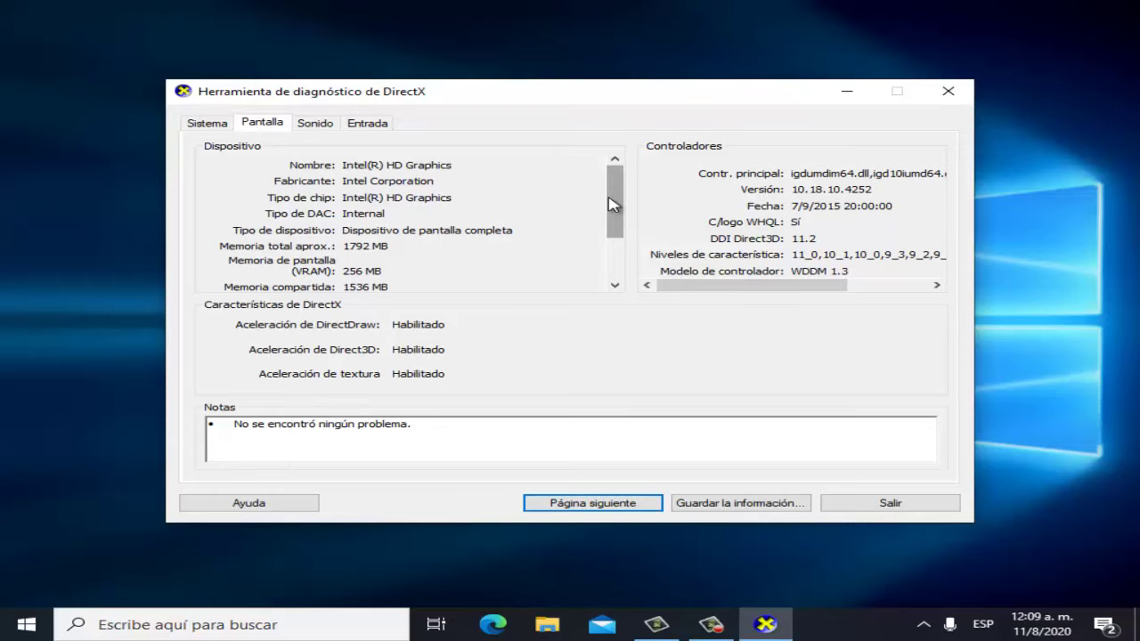
{"action": "scroll", "coordinate": [613, 204], "scroll_direction": "down", "scroll_amount": 2}
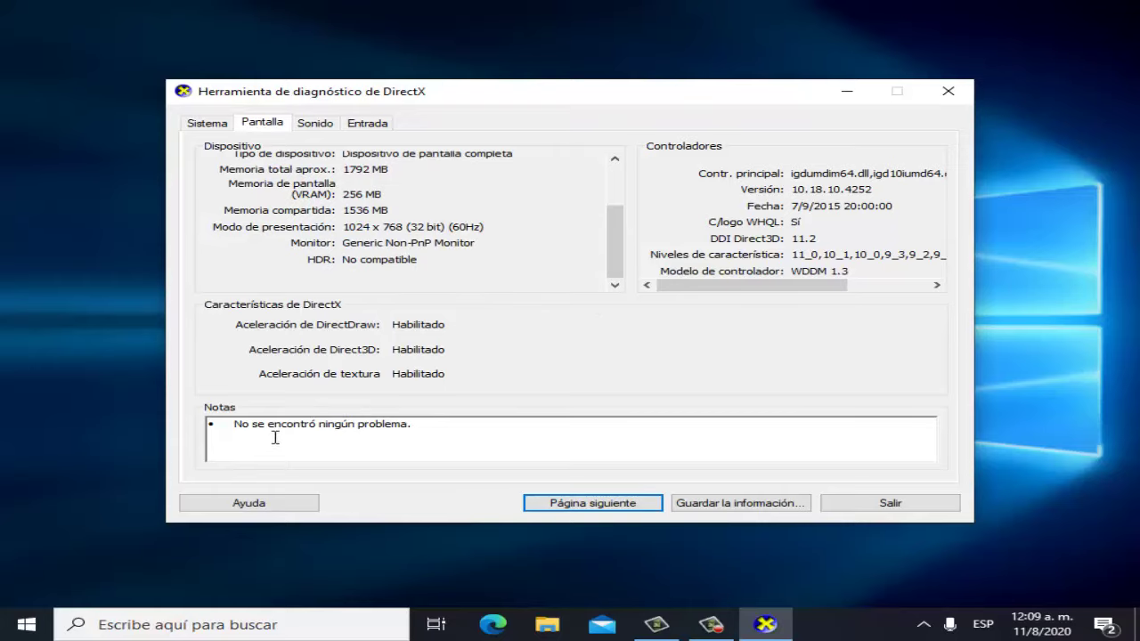
{"action": "left_click_drag", "start_coordinate": [229, 428], "coordinate": [448, 415]}
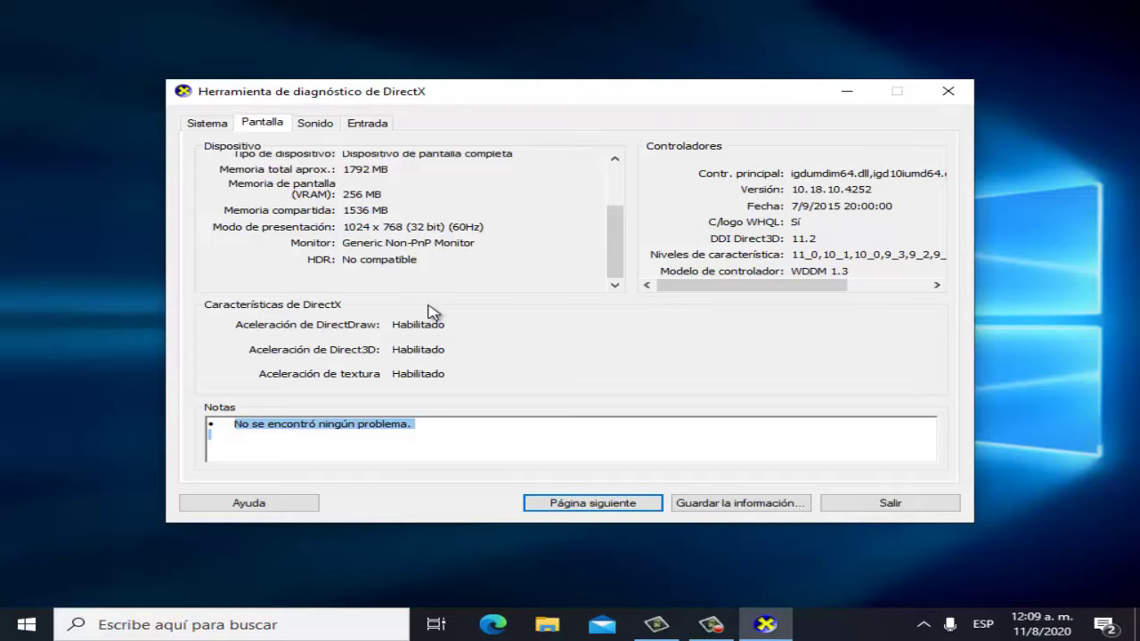
{"action": "left_click", "coordinate": [948, 90]}
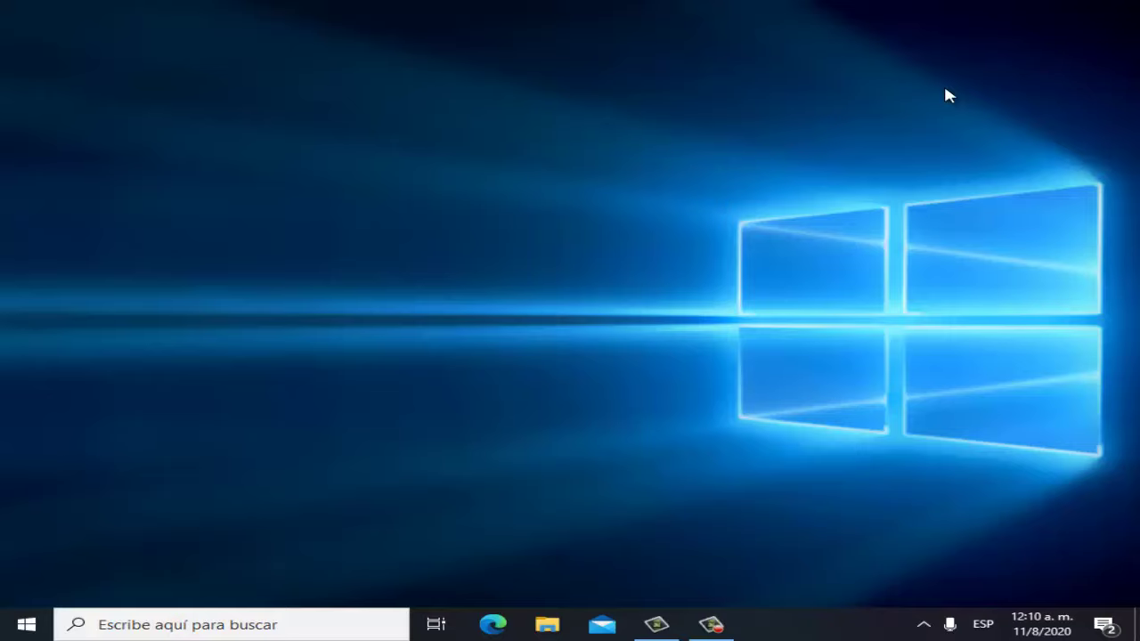
Step: Search Windows for "administrador de" and open the Device Manager (Administrador de dispositivos)
{"action": "left_click", "coordinate": [273, 624]}
{"action": "type", "text": "ad"}
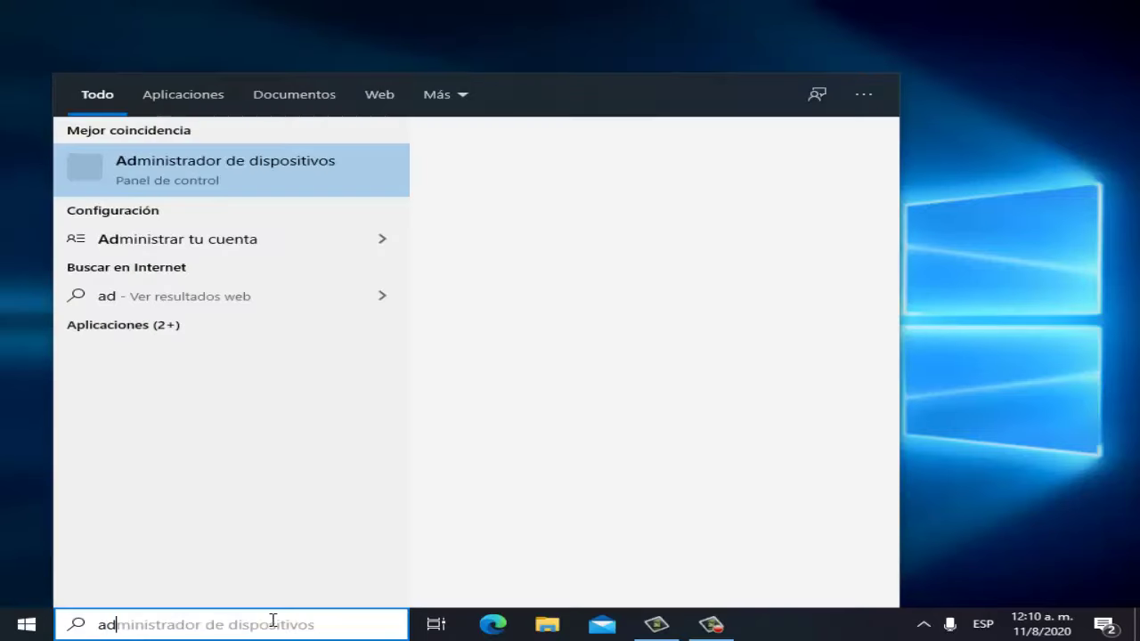
{"action": "type", "text": "ministrador"}
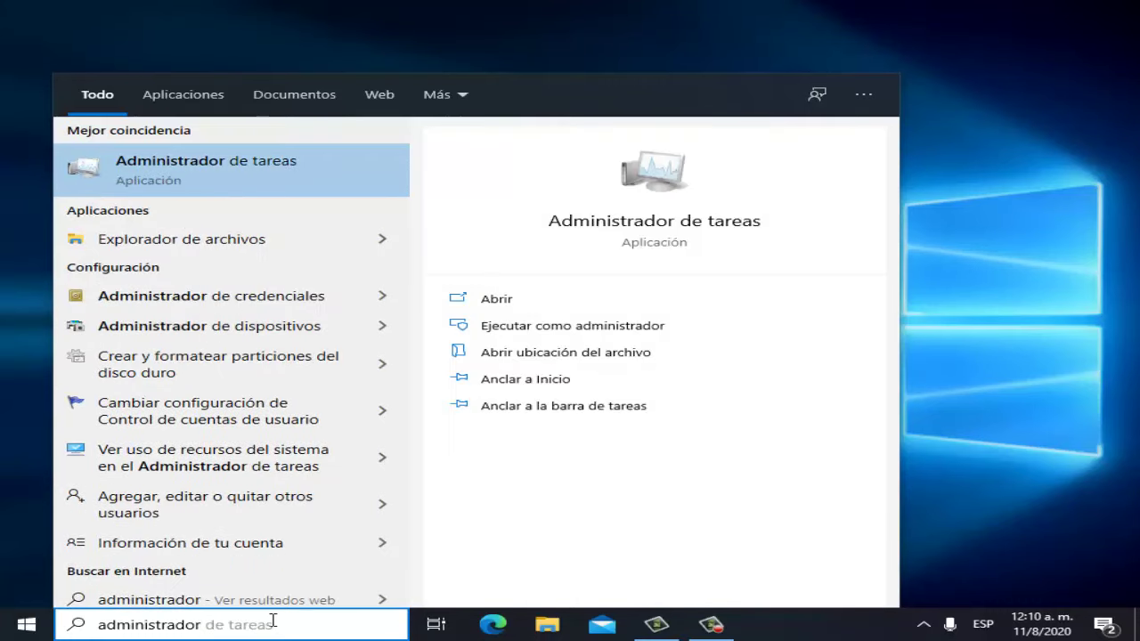
{"action": "type", "text": " dis"}
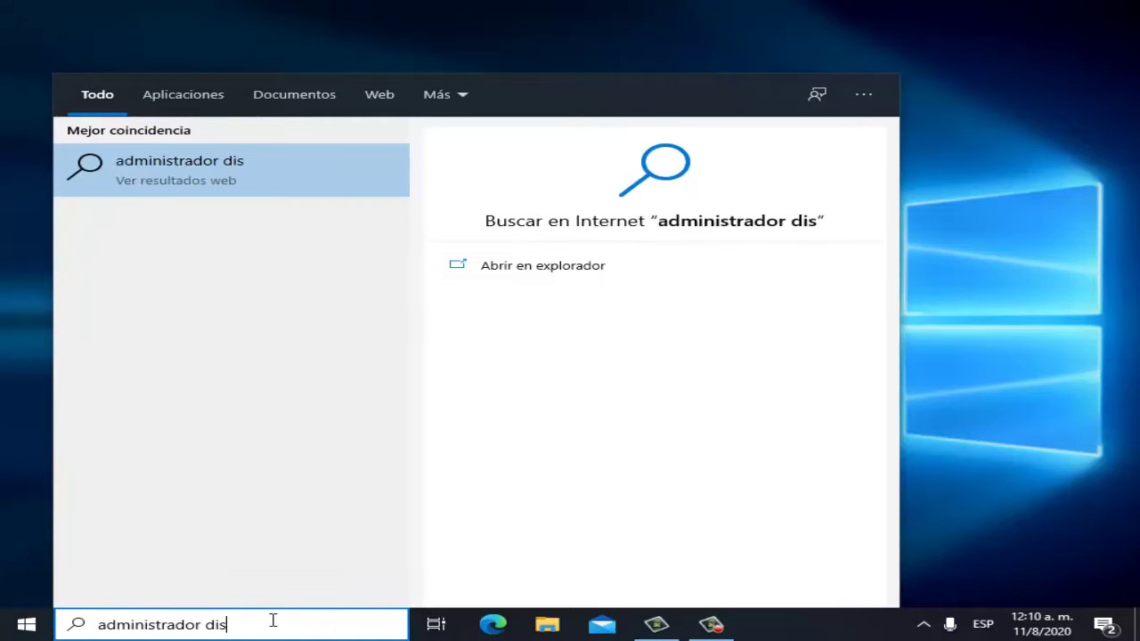
{"action": "key", "text": "BackSpace"}
{"action": "key", "text": "BackSpace"}
{"action": "type", "text": "e"}
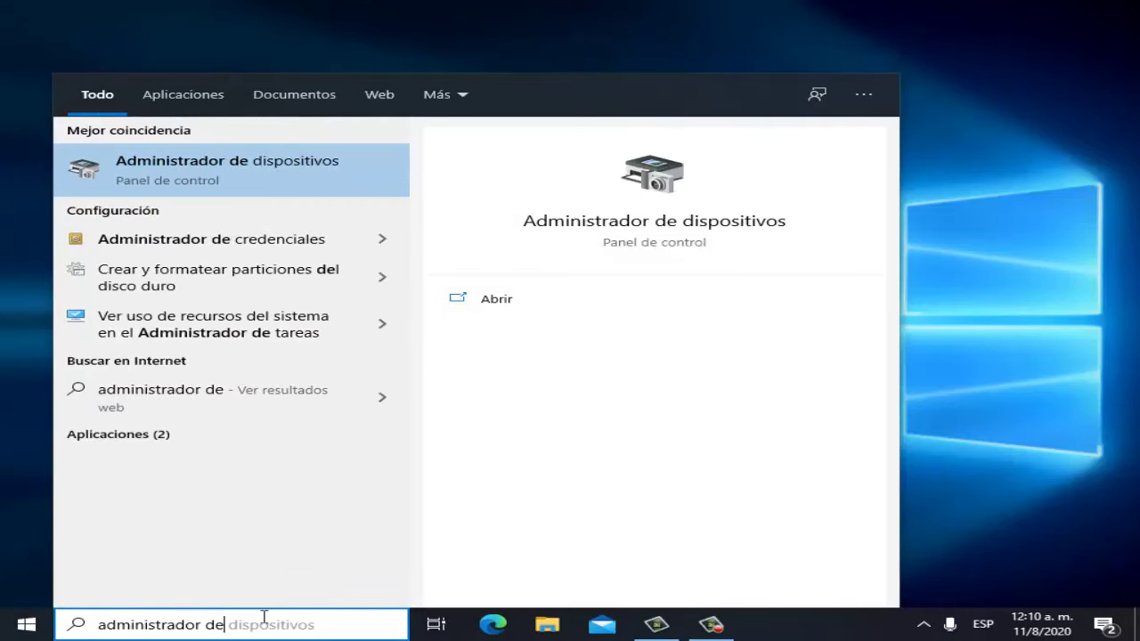
{"action": "left_click", "coordinate": [278, 180]}
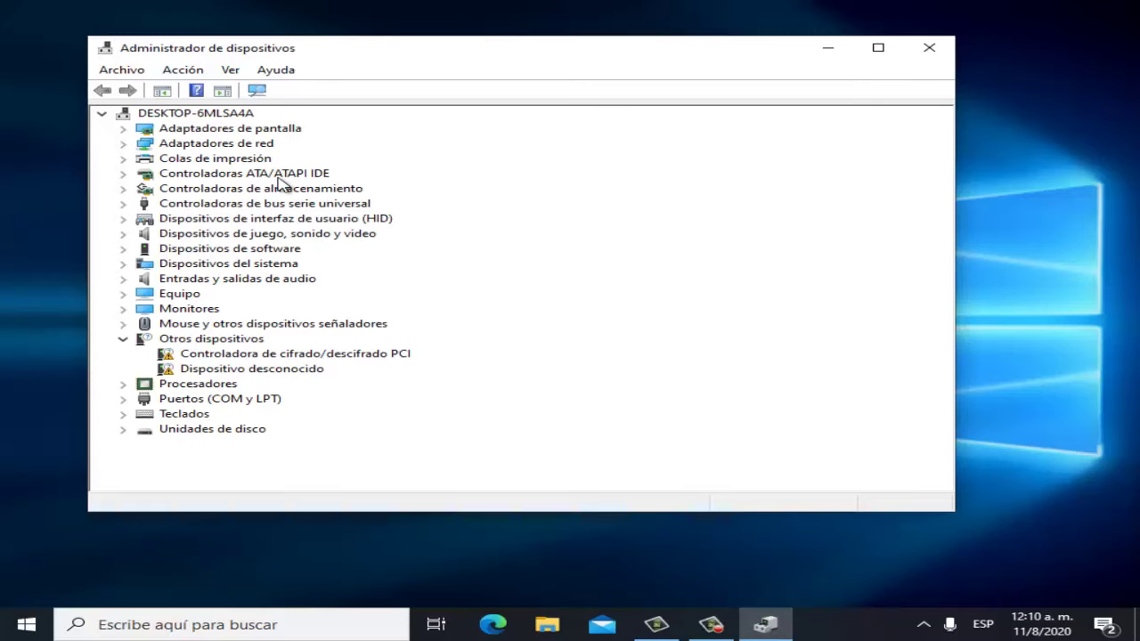
Step: Run an automatic search for updated driver software for the Intel(R) HD Graphics display adapter, and close the Device Manager
{"action": "left_click", "coordinate": [125, 130]}
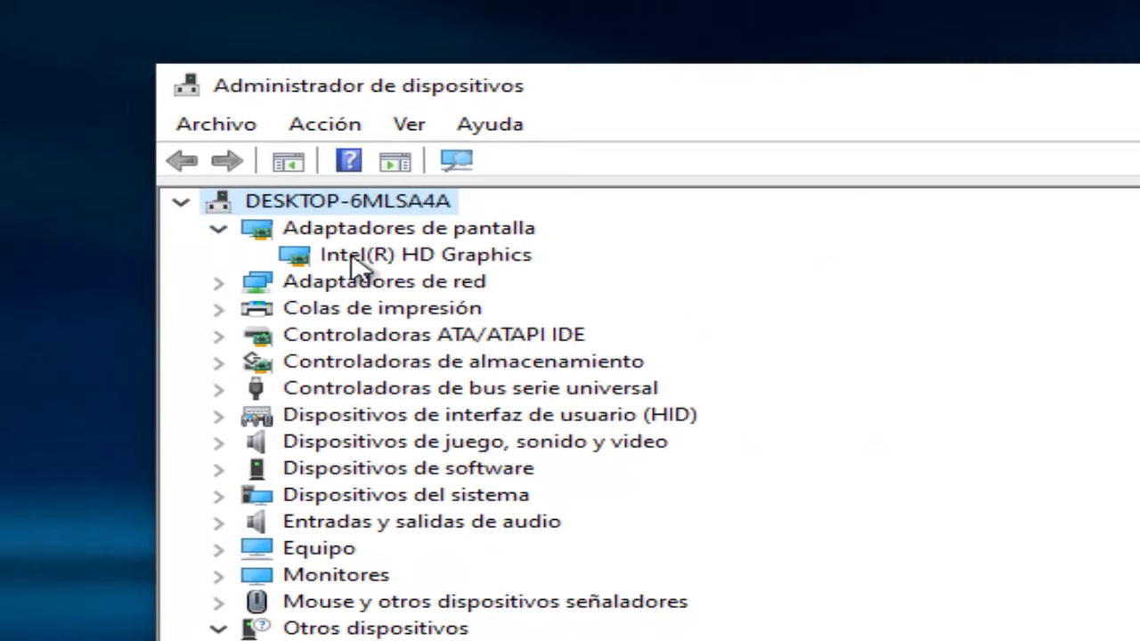
{"action": "left_click", "coordinate": [355, 256]}
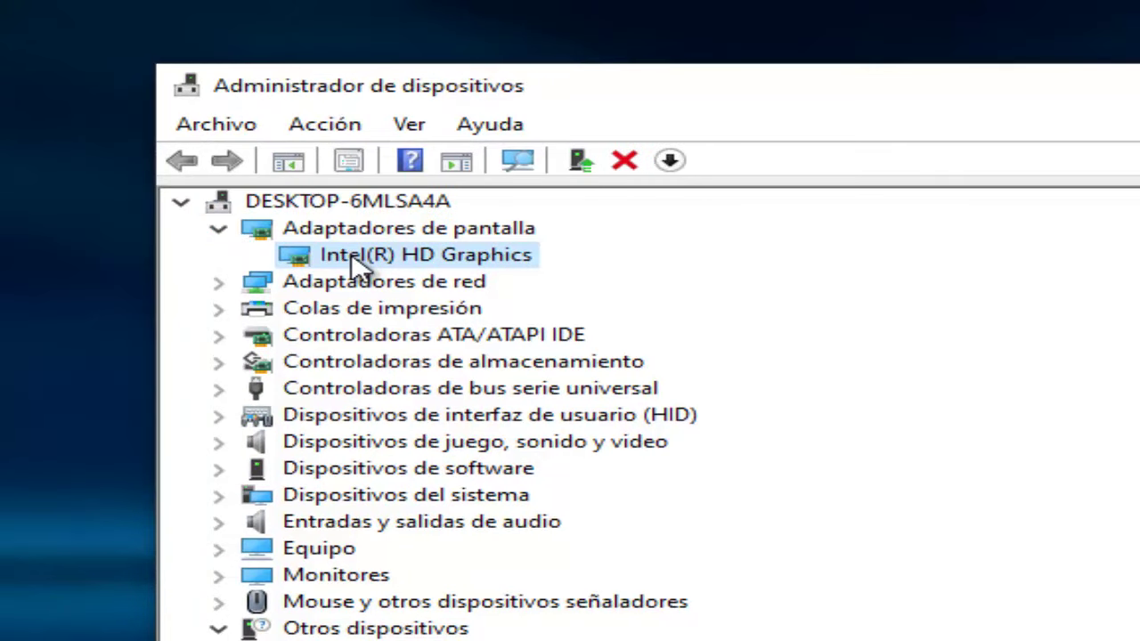
{"action": "right_click", "coordinate": [359, 266]}
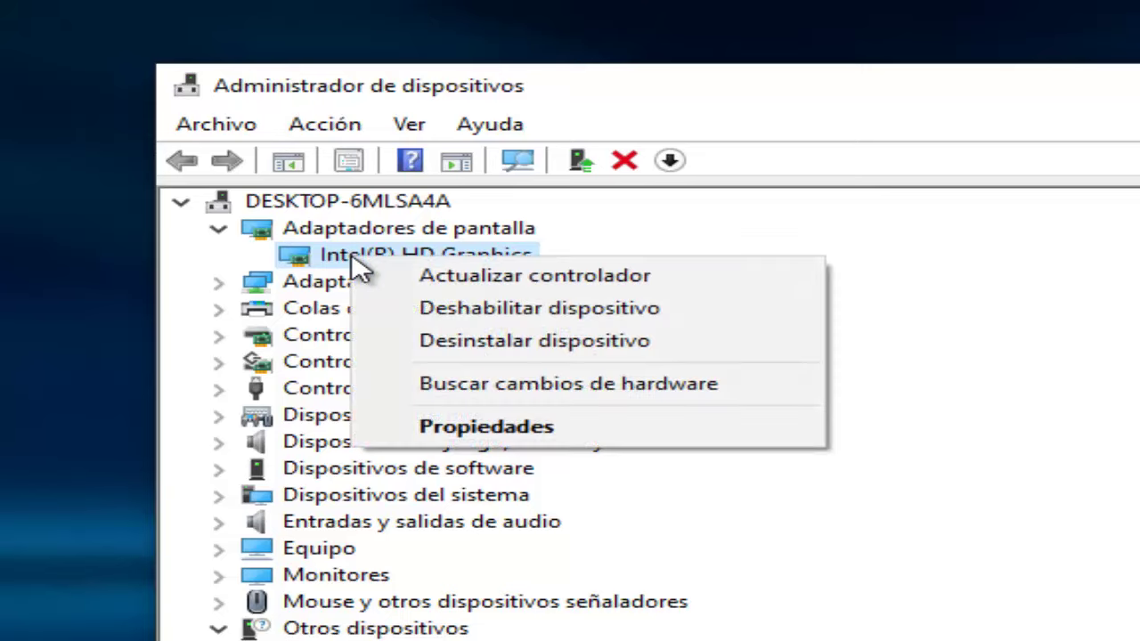
{"action": "left_click", "coordinate": [505, 283]}
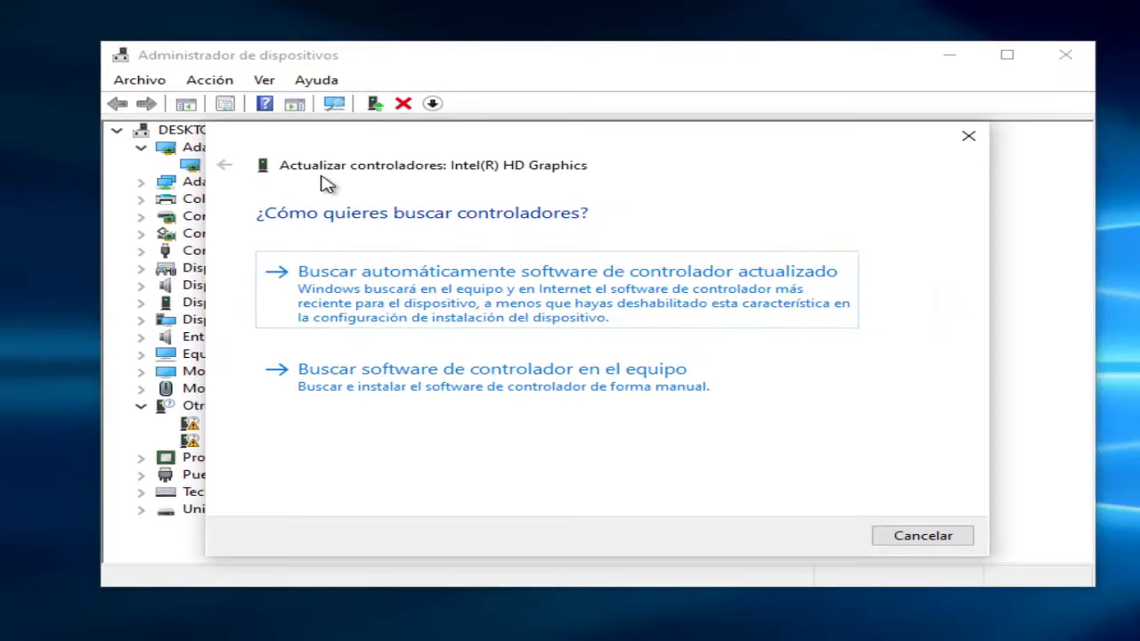
{"action": "left_click", "coordinate": [532, 303]}
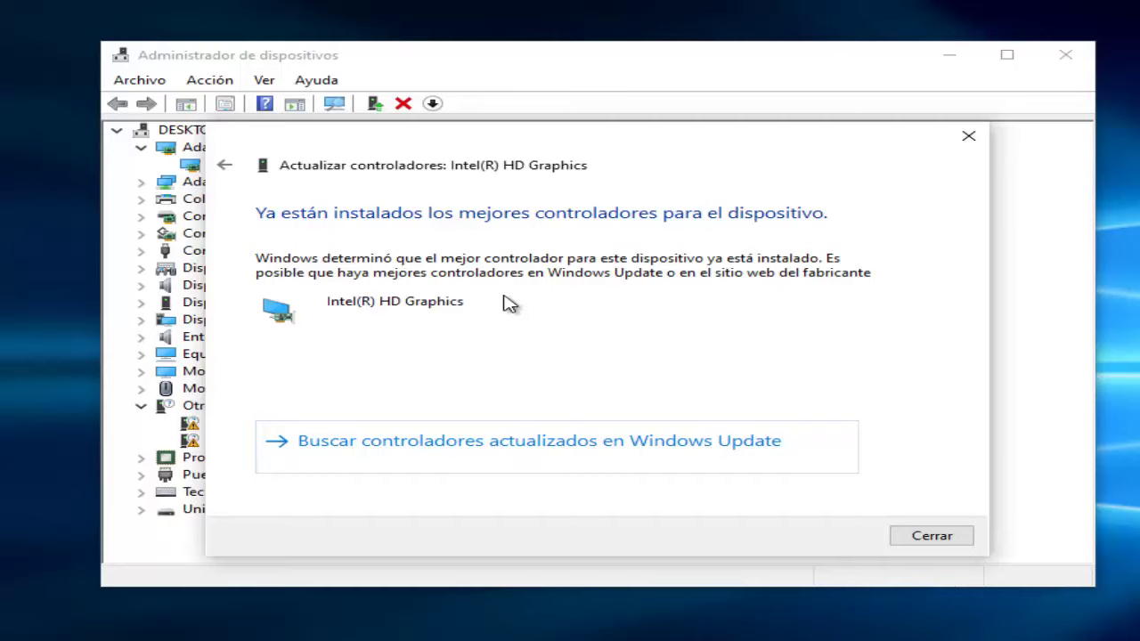
{"action": "left_click", "coordinate": [932, 536]}
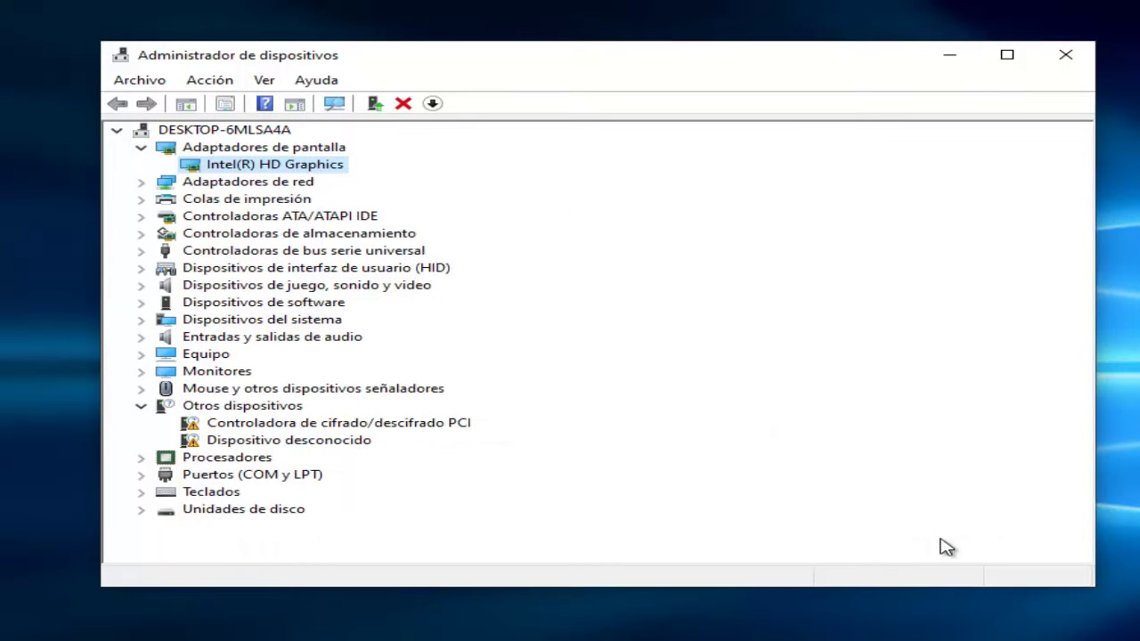
{"action": "left_click", "coordinate": [1065, 55]}
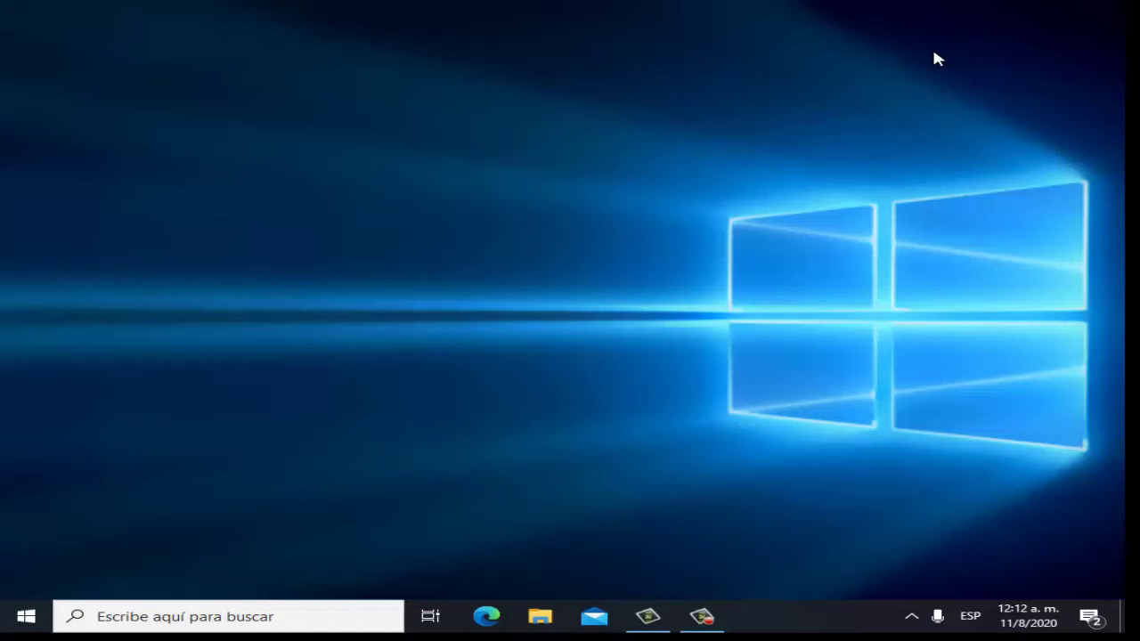
Step: Search Windows for "windows update", review the update status on the Windows Update settings page, and close it
{"action": "left_click", "coordinate": [267, 616]}
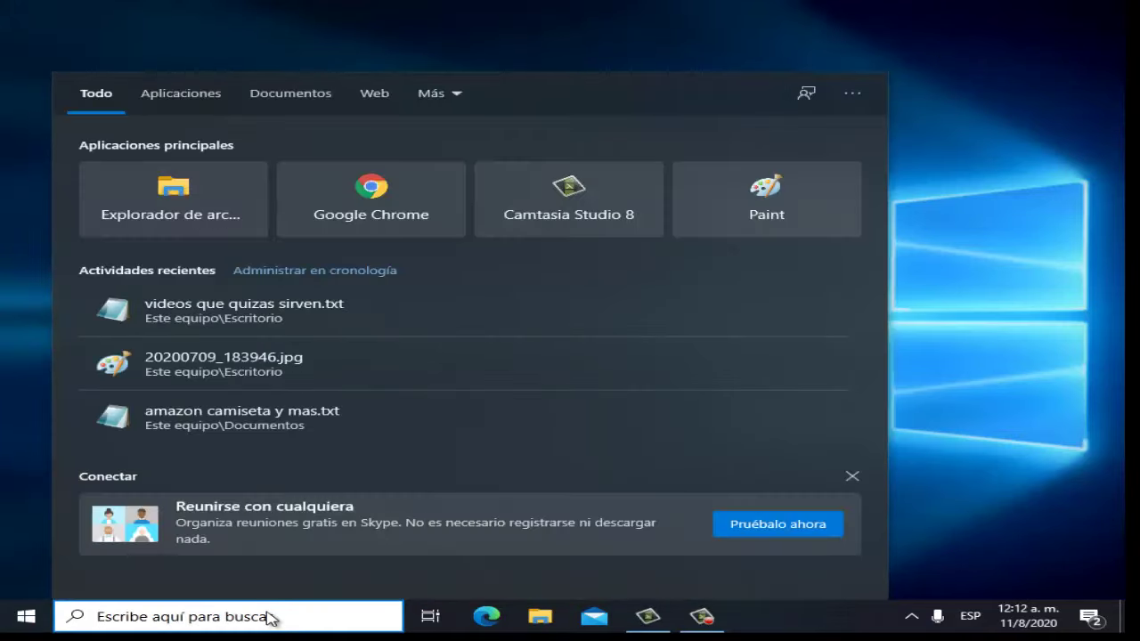
{"action": "type", "text": "wind"}
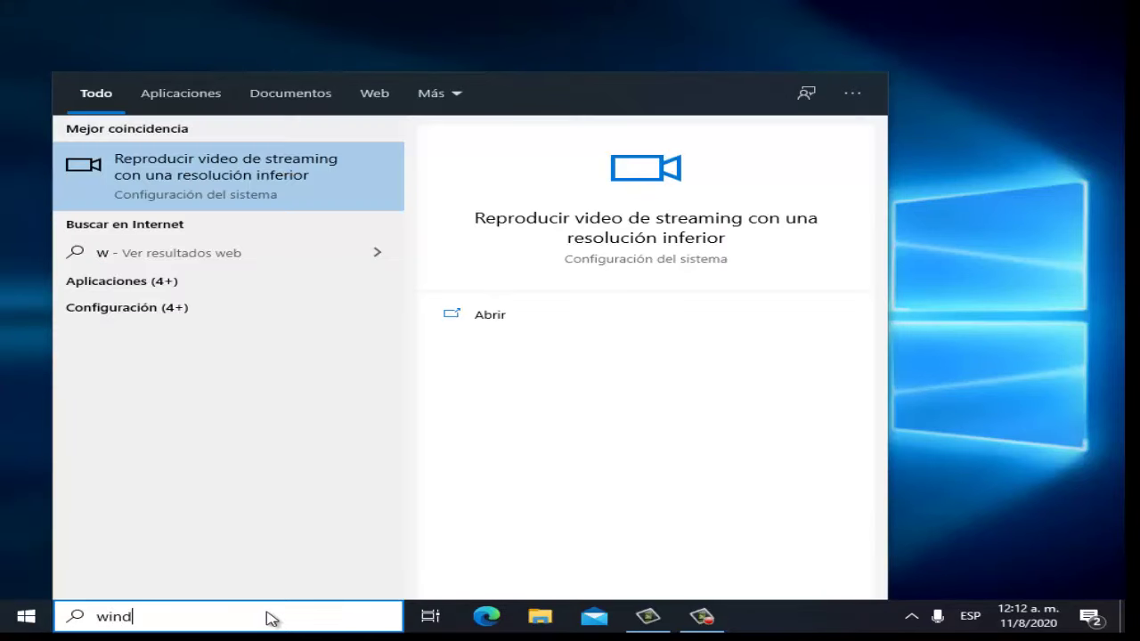
{"action": "type", "text": "ows "}
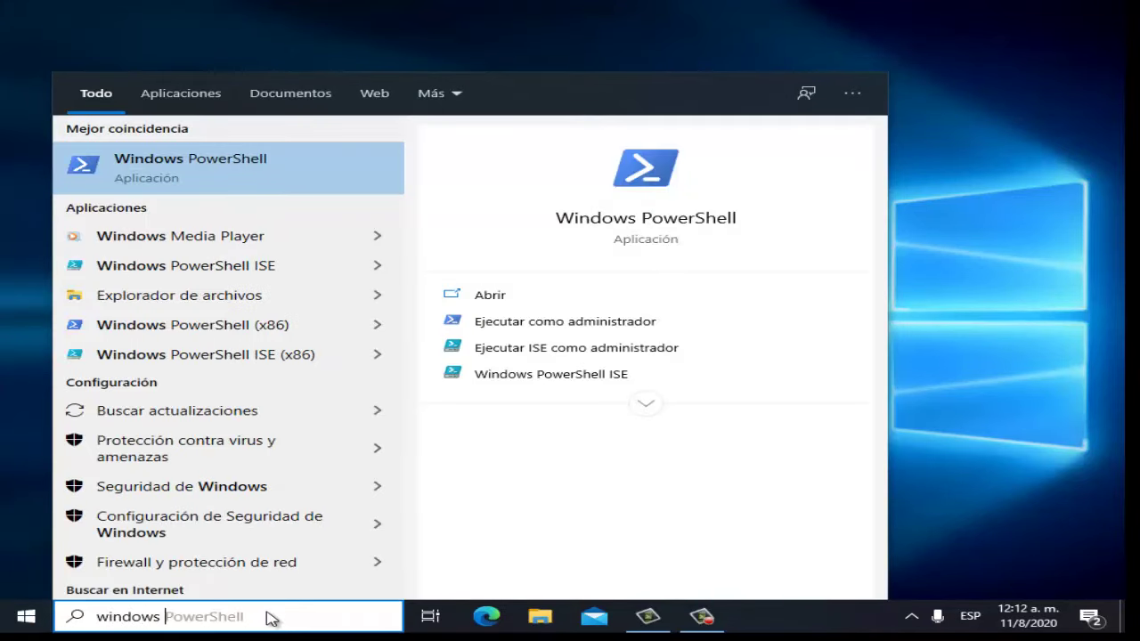
{"action": "type", "text": "update"}
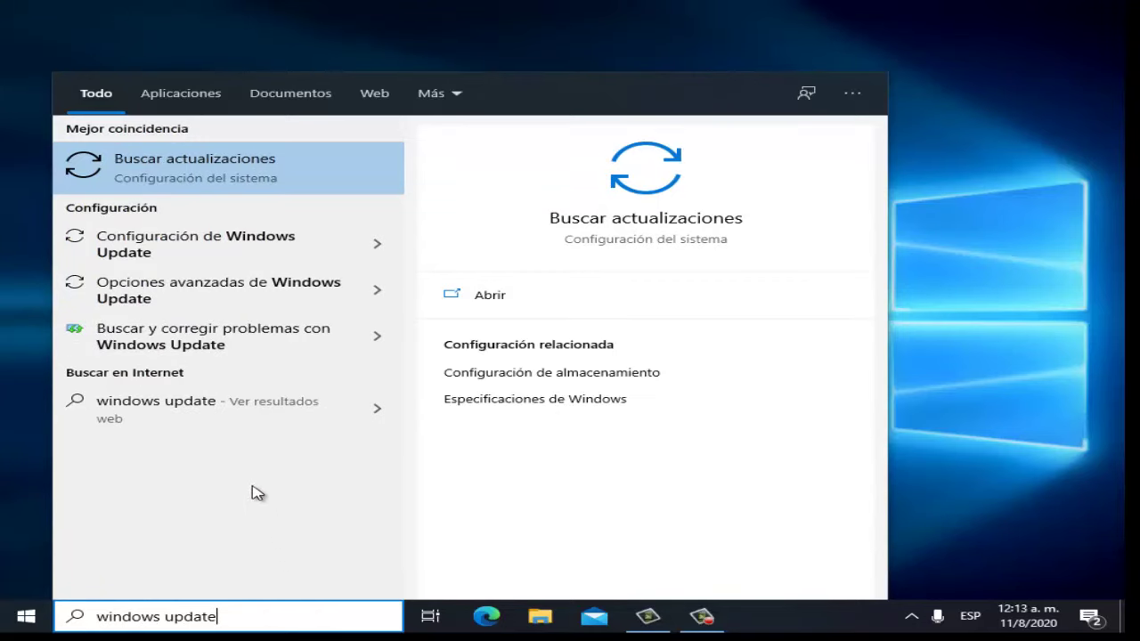
{"action": "left_click", "coordinate": [248, 183]}
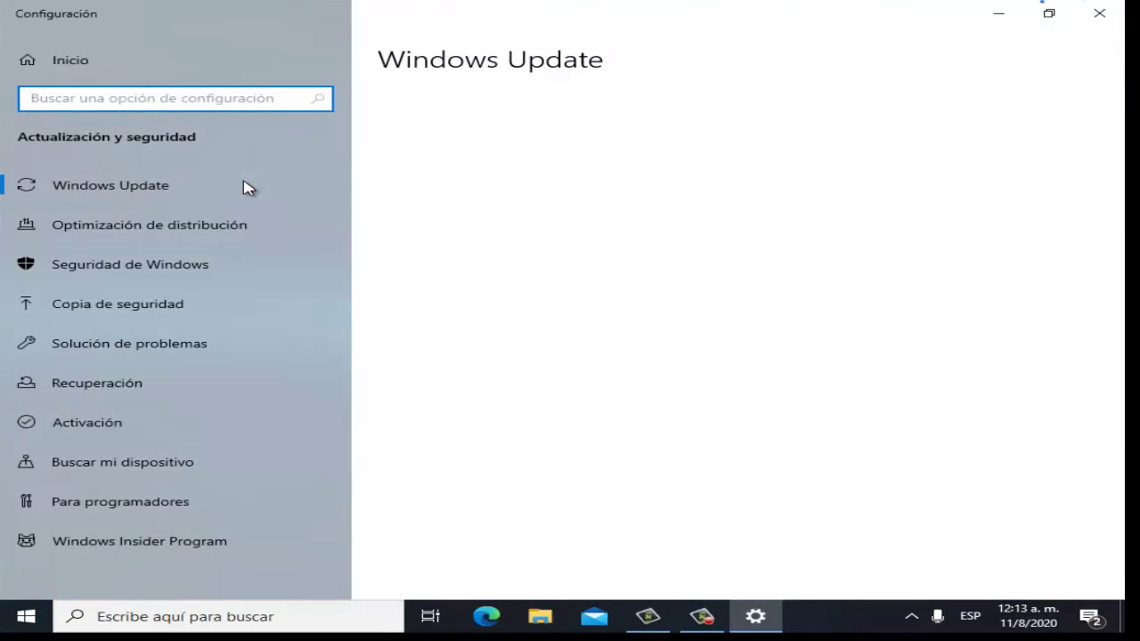
{"action": "left_click", "coordinate": [216, 190]}
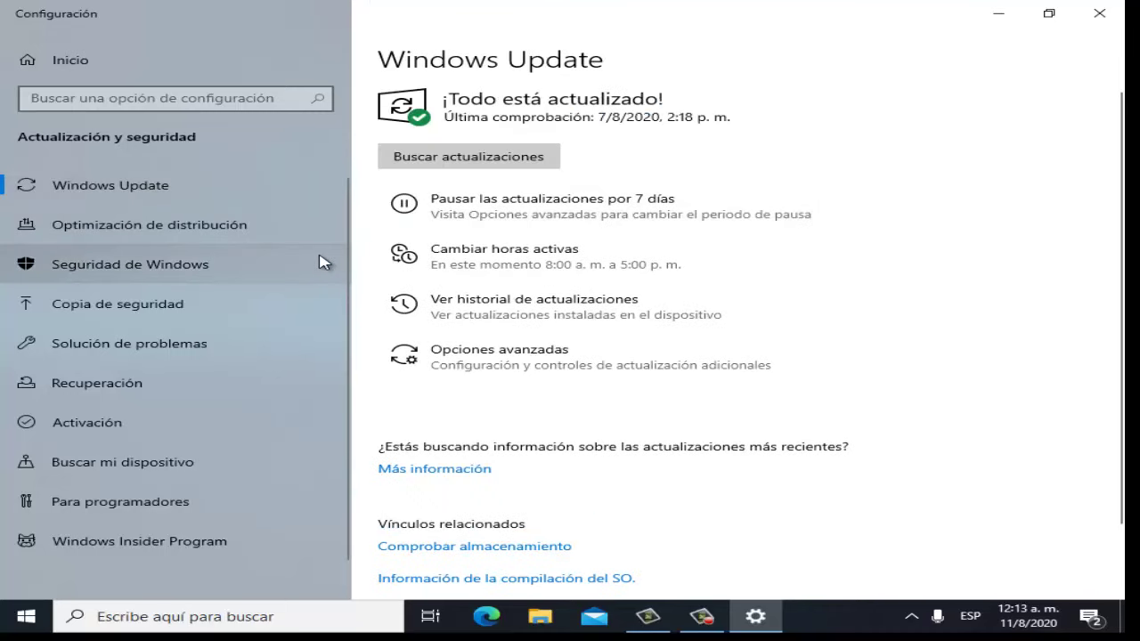
{"action": "left_click", "coordinate": [1112, 13]}
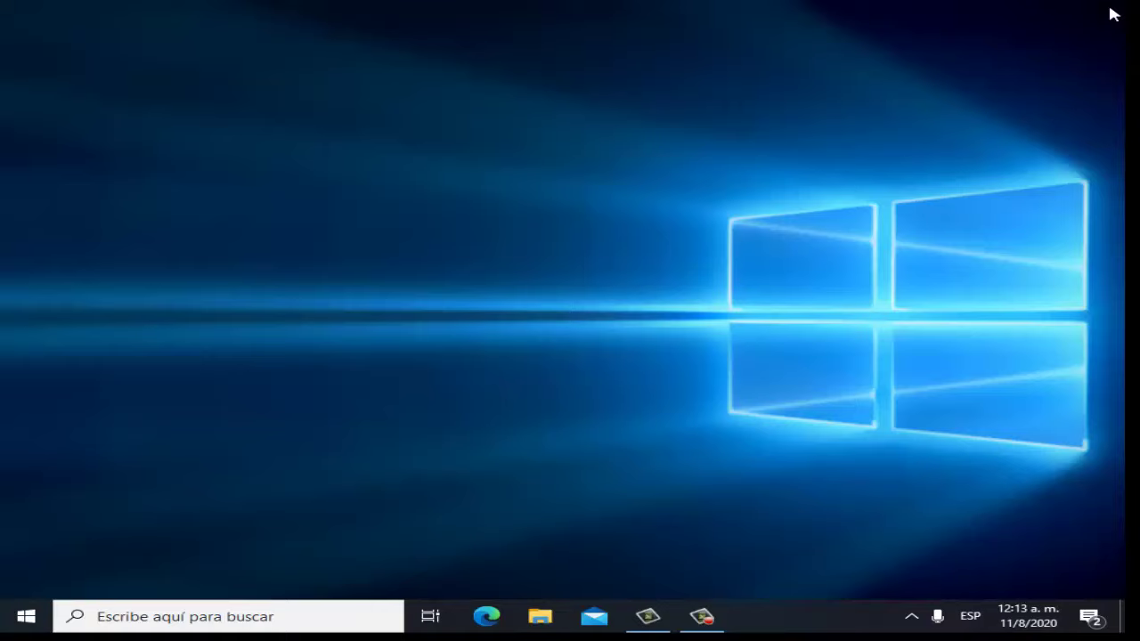